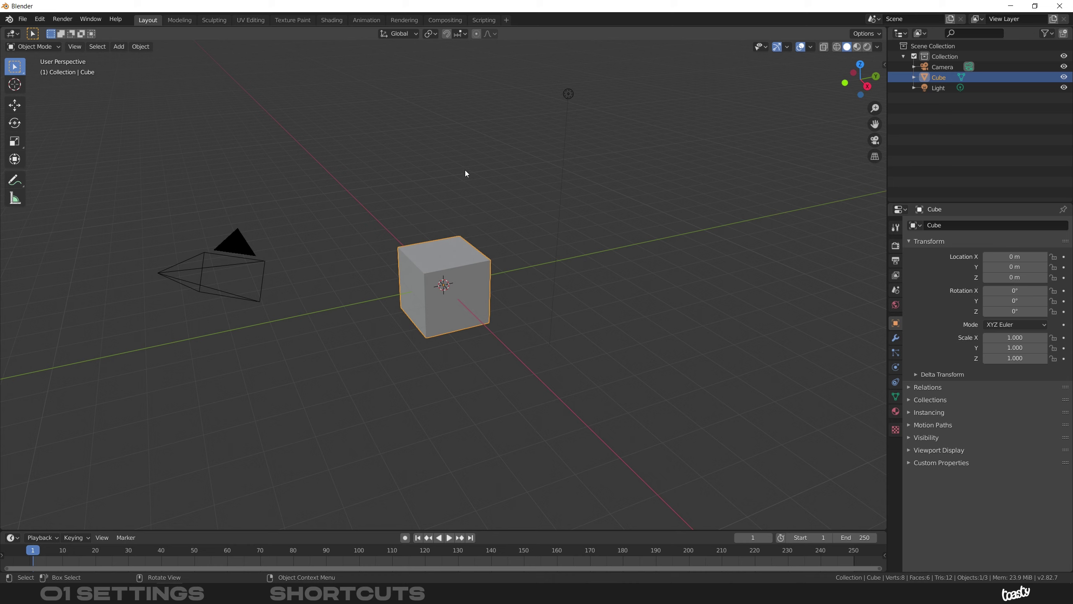
- Delete the default cube and add a new cube mesh at the origin
key(x)
key(x)
click(428, 255)
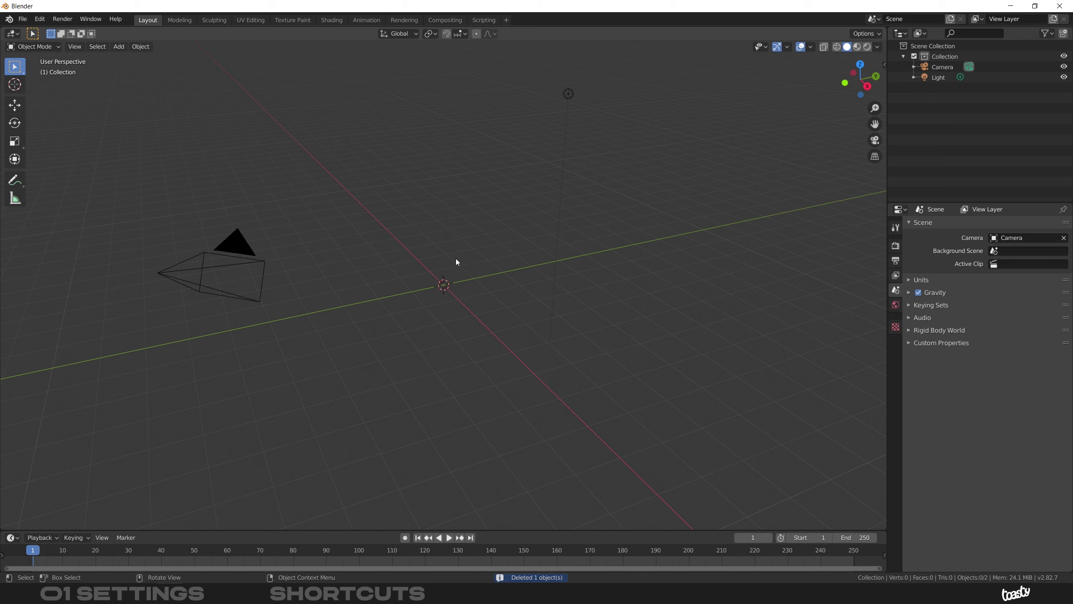
key(shift+a)
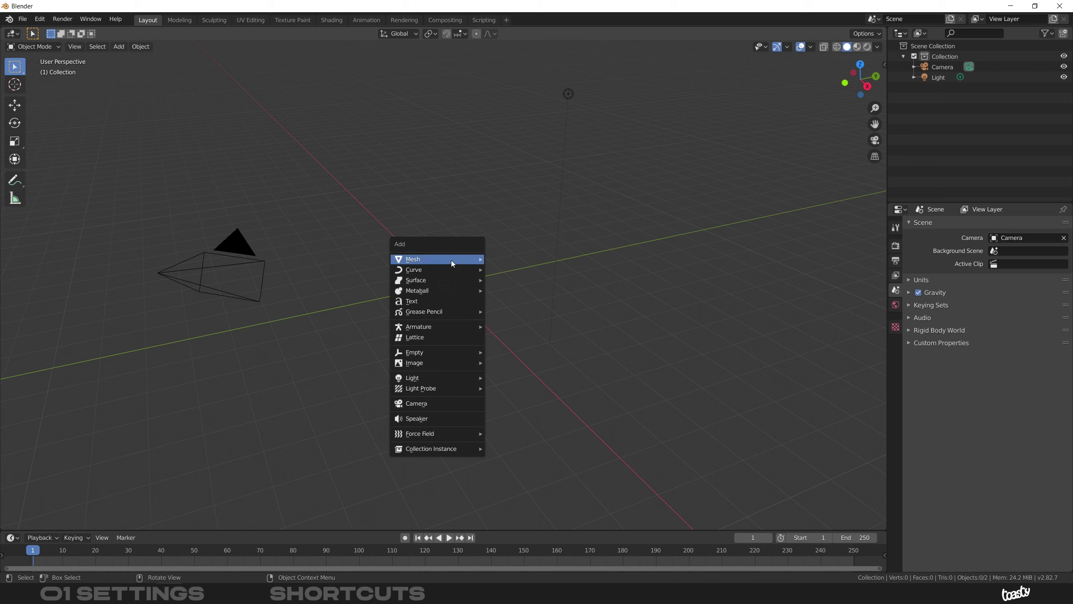
mouse_move(444, 260)
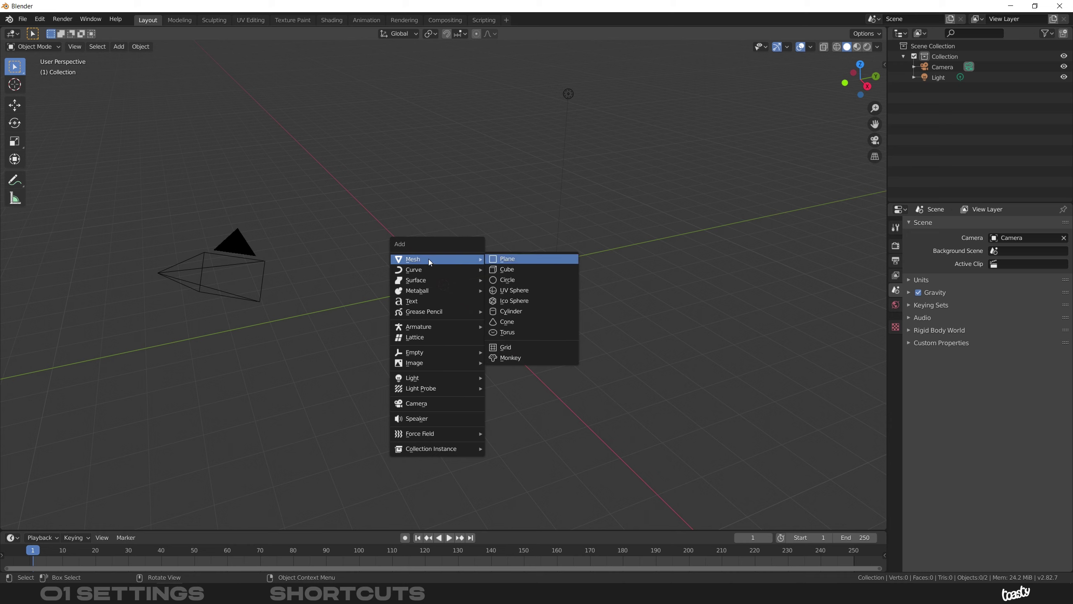
click(495, 268)
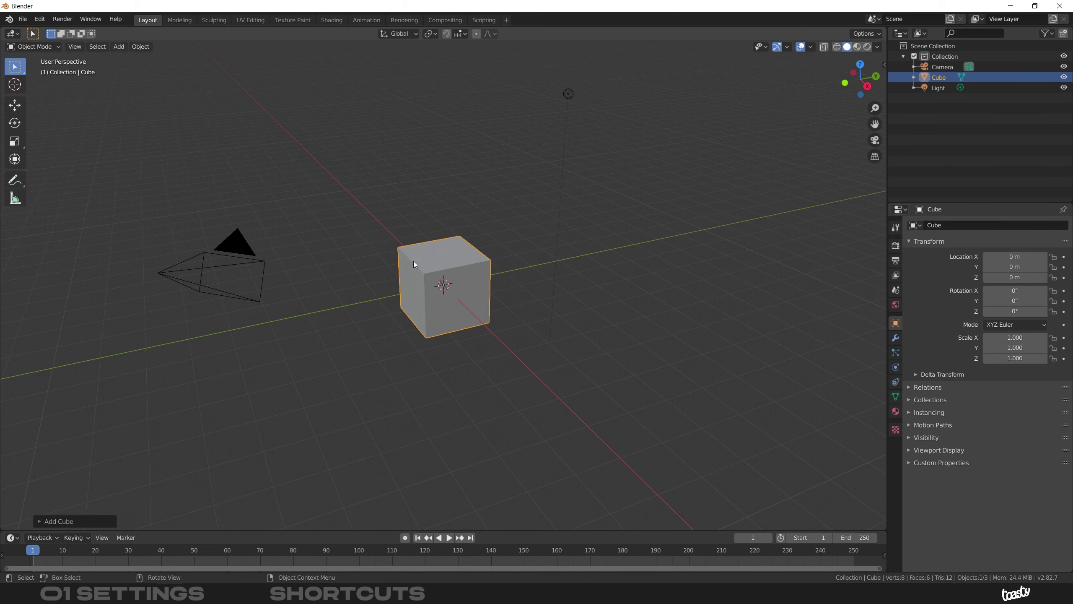
- Add a second cube mesh at the origin and delete one of the two overlapping cubes
click(118, 47)
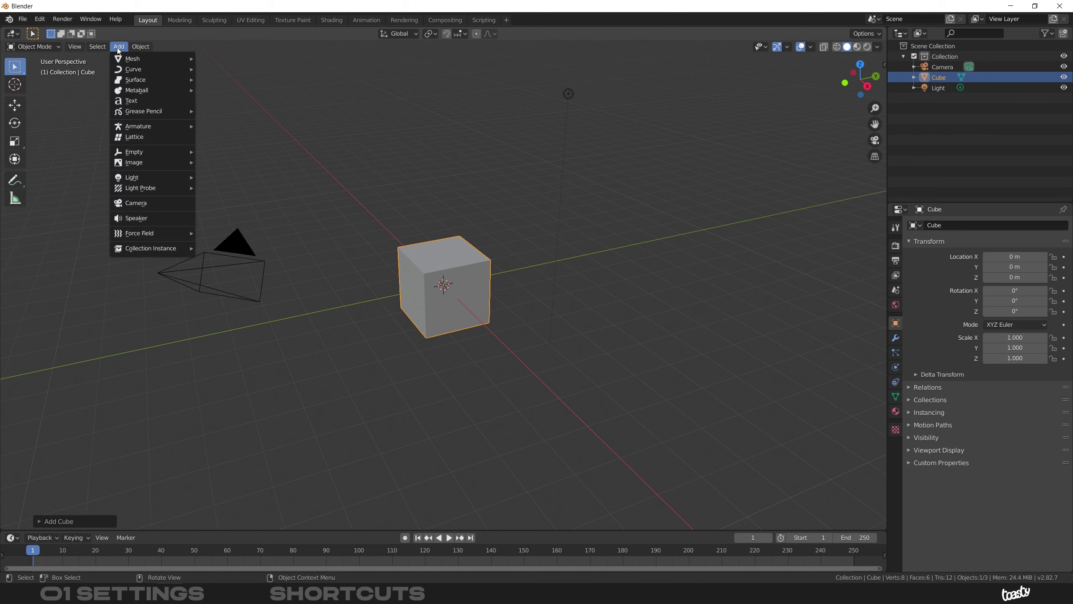
mouse_move(127, 59)
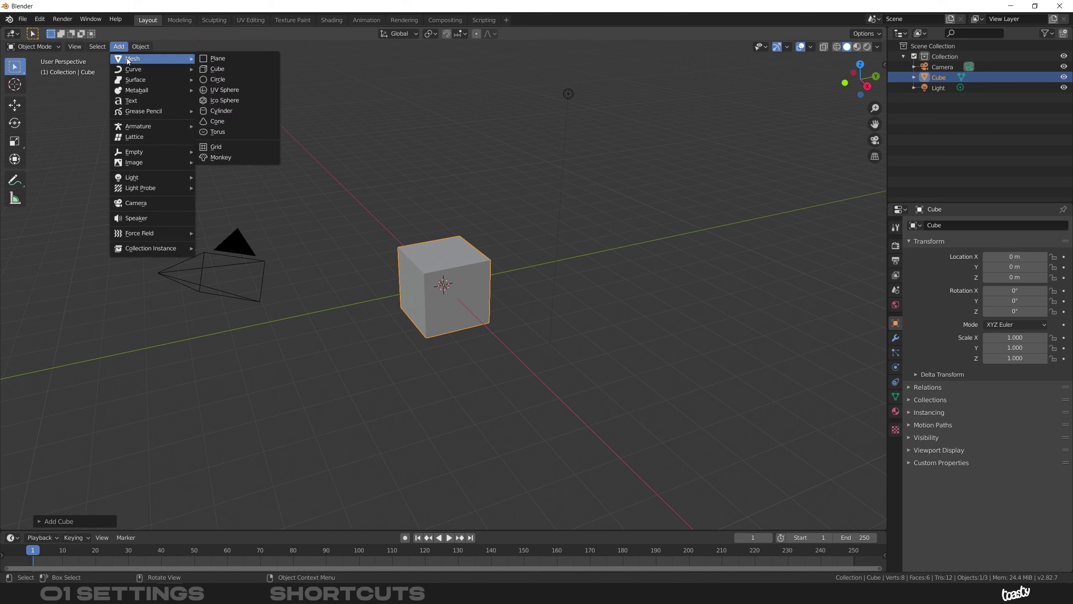
click(220, 69)
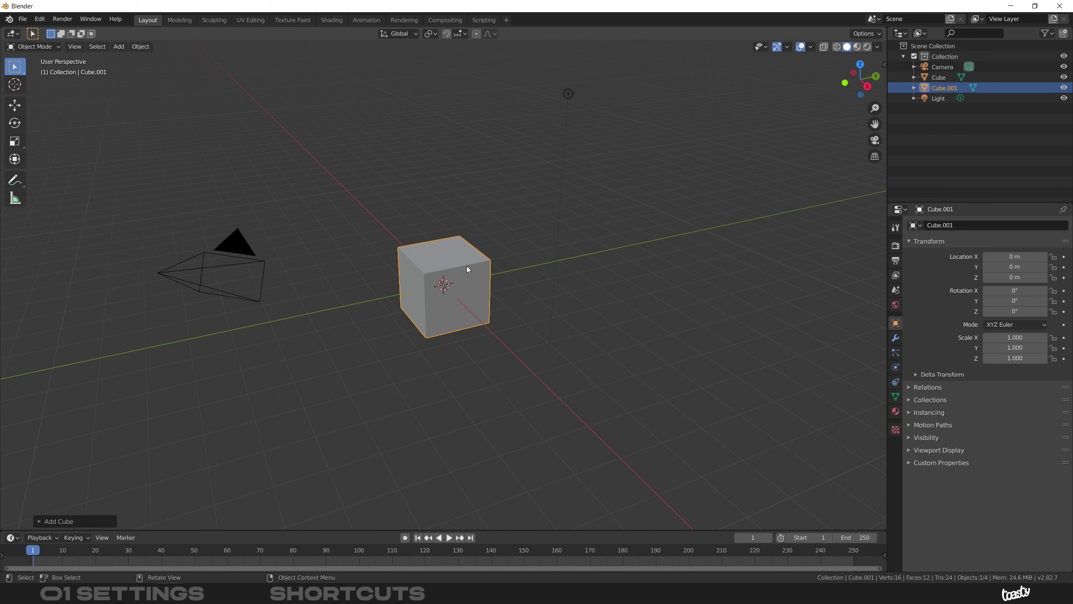
key(Delete)
key(shift+a)
key(Escape)
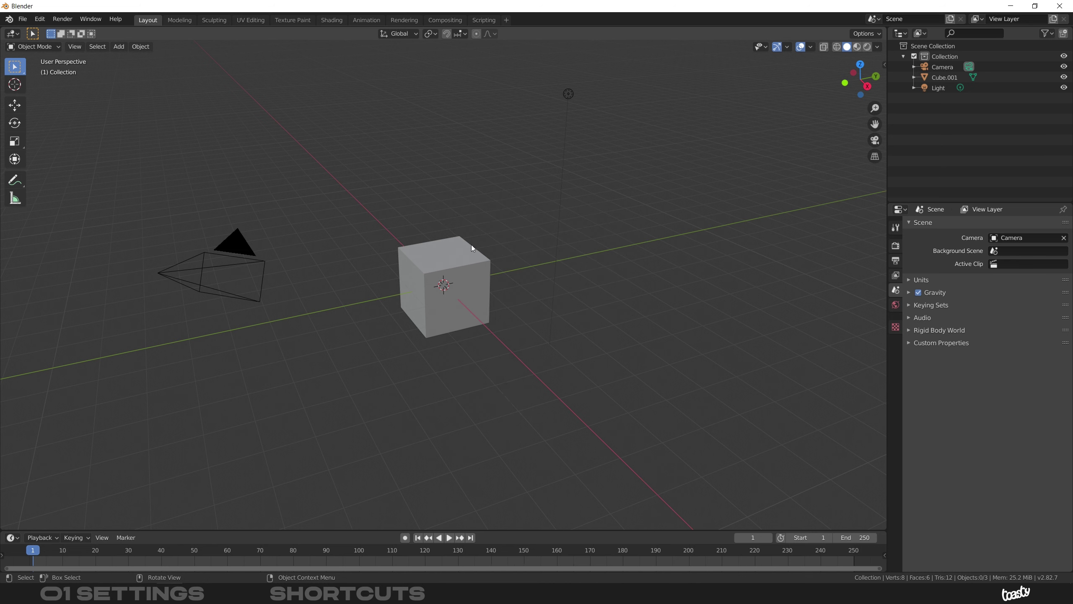
- Deselect the cube and assign C as the shortcut for the Add Cube mesh command
click(430, 259)
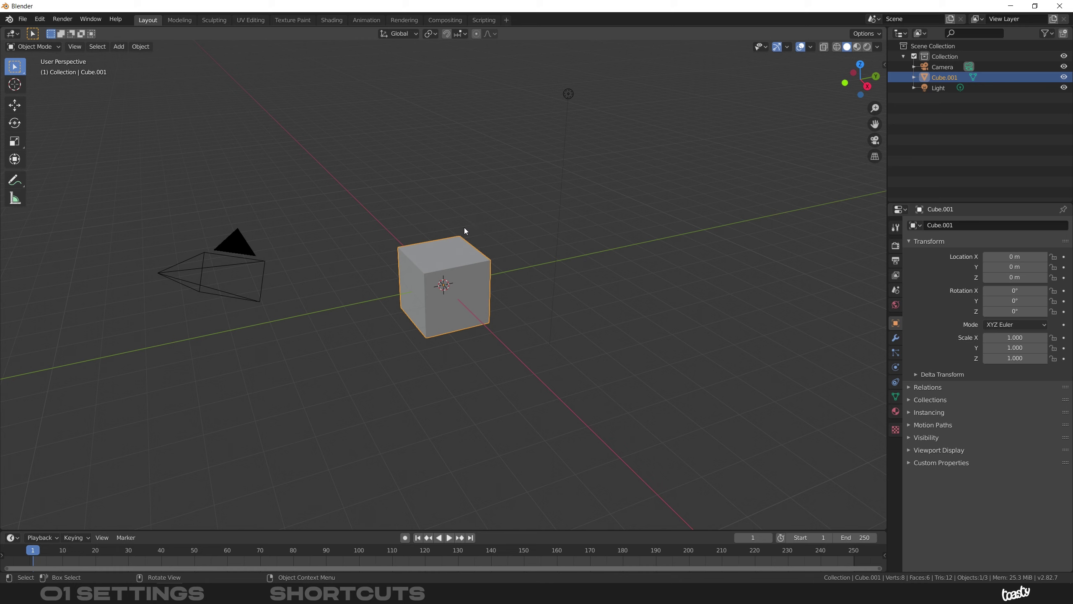
click(157, 93)
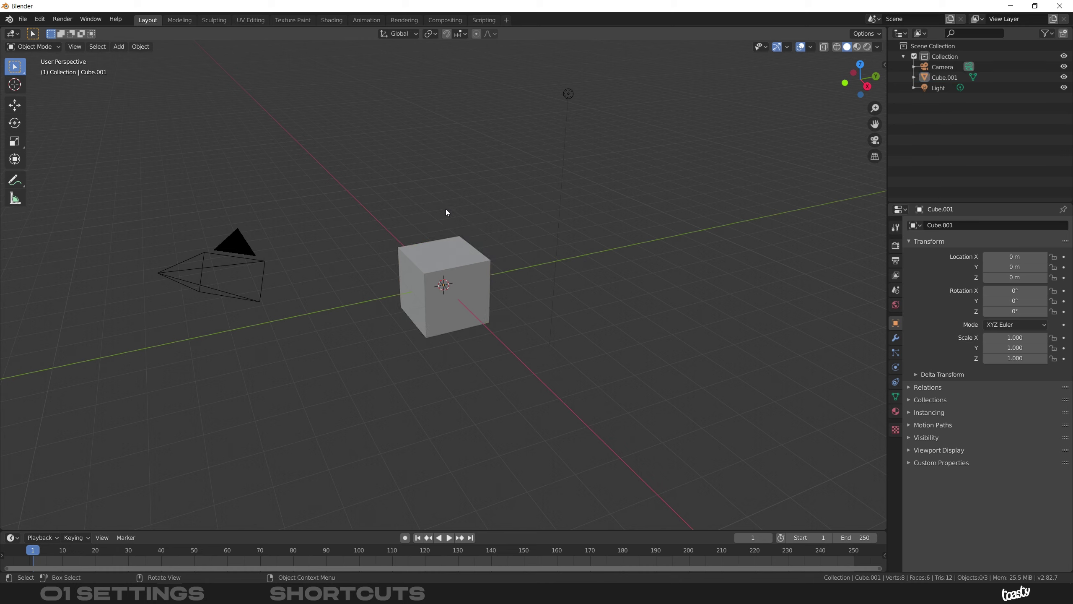
click(115, 48)
mouse_move(147, 62)
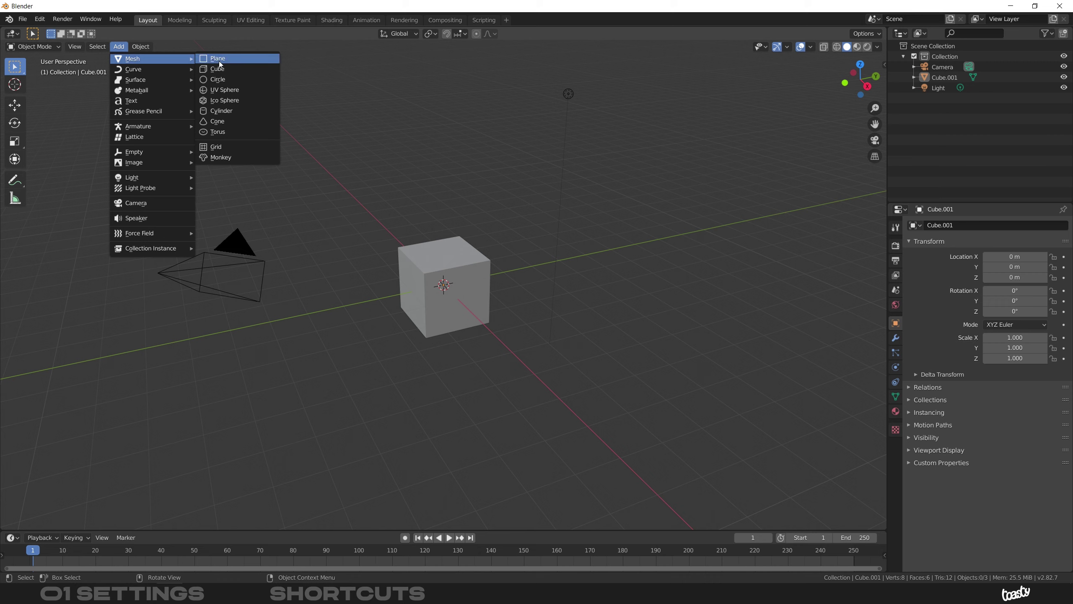
right_click(242, 68)
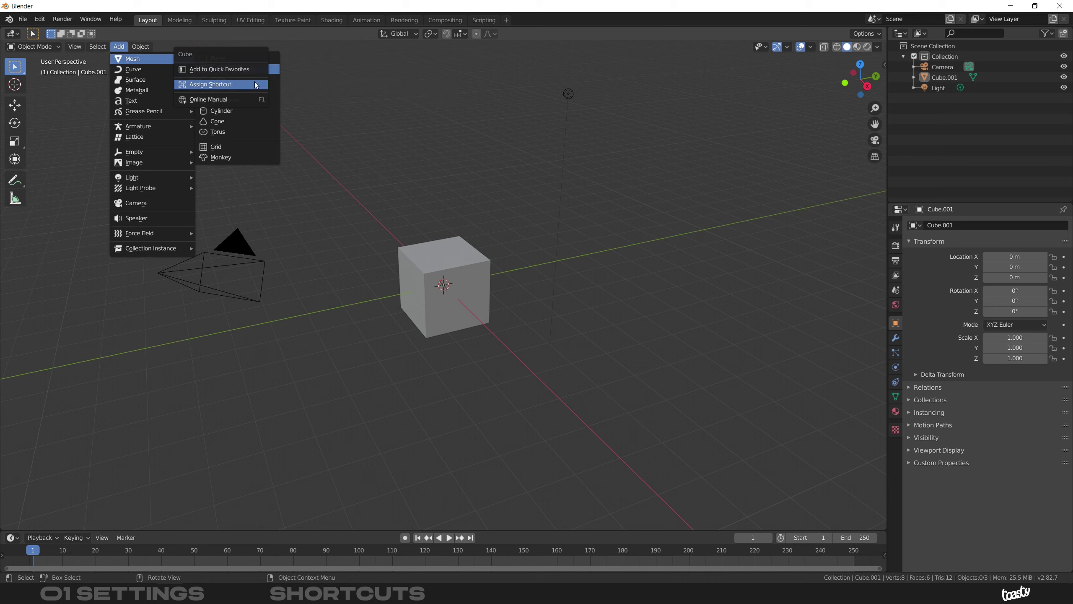
click(250, 83)
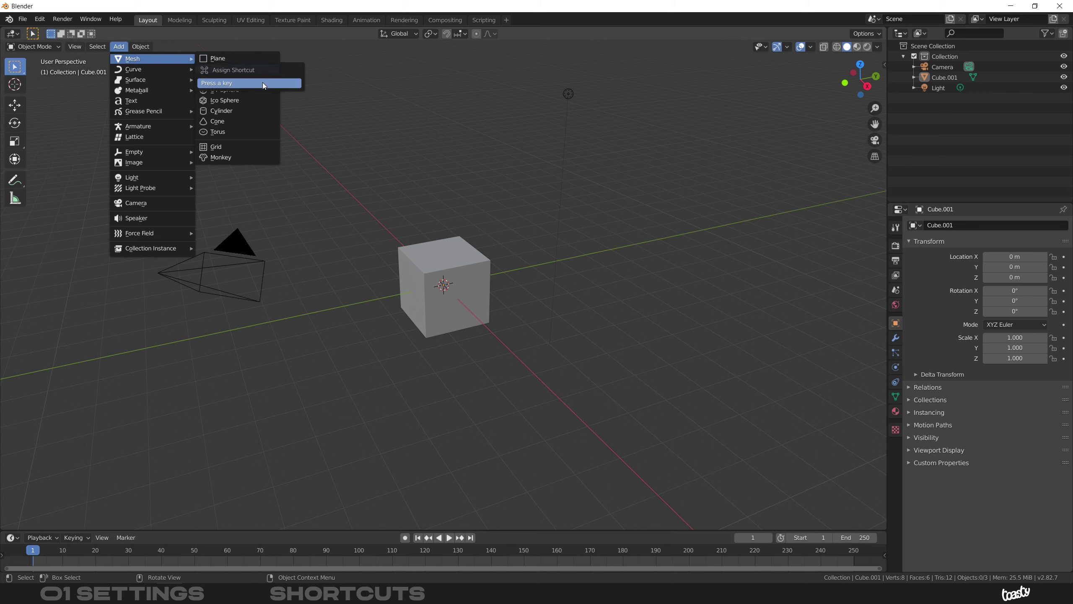
key(c)
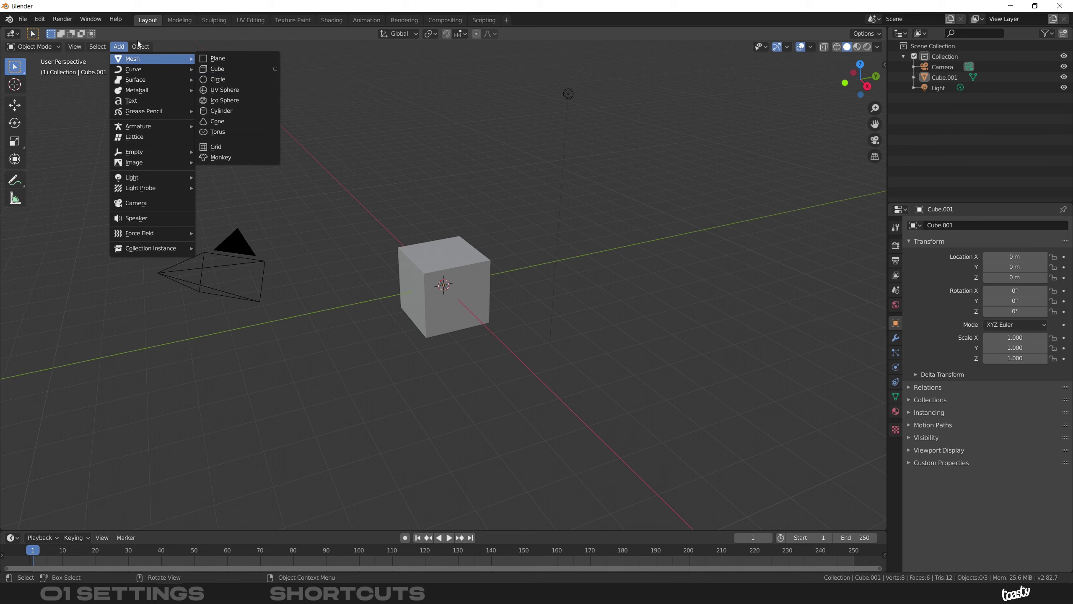
mouse_move(142, 45)
mouse_move(180, 59)
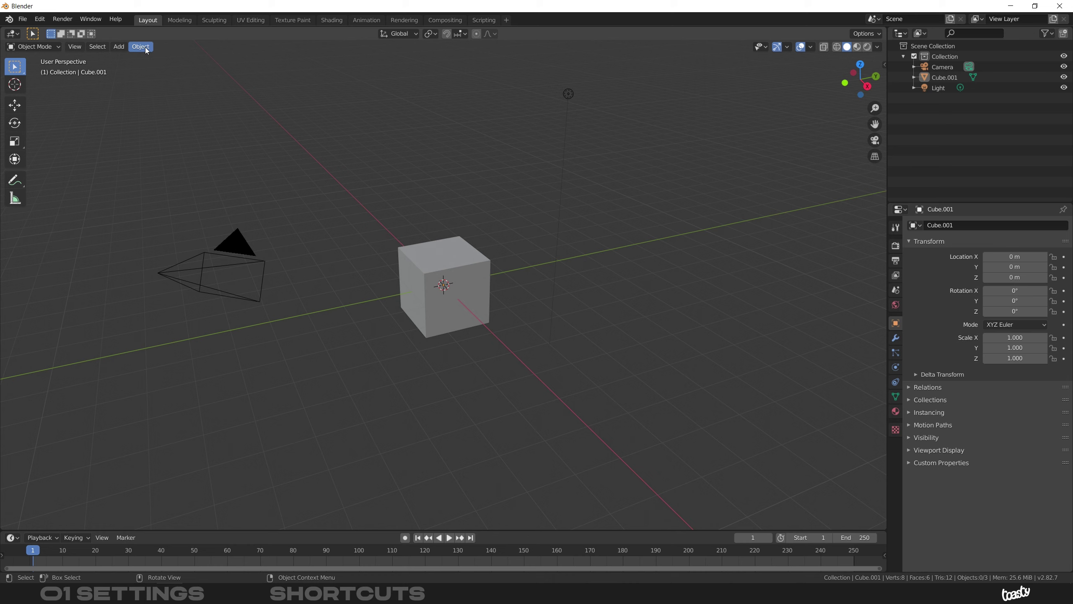
- Open the Keymap preferences and try Right for Select With before setting it back to Left
click(41, 18)
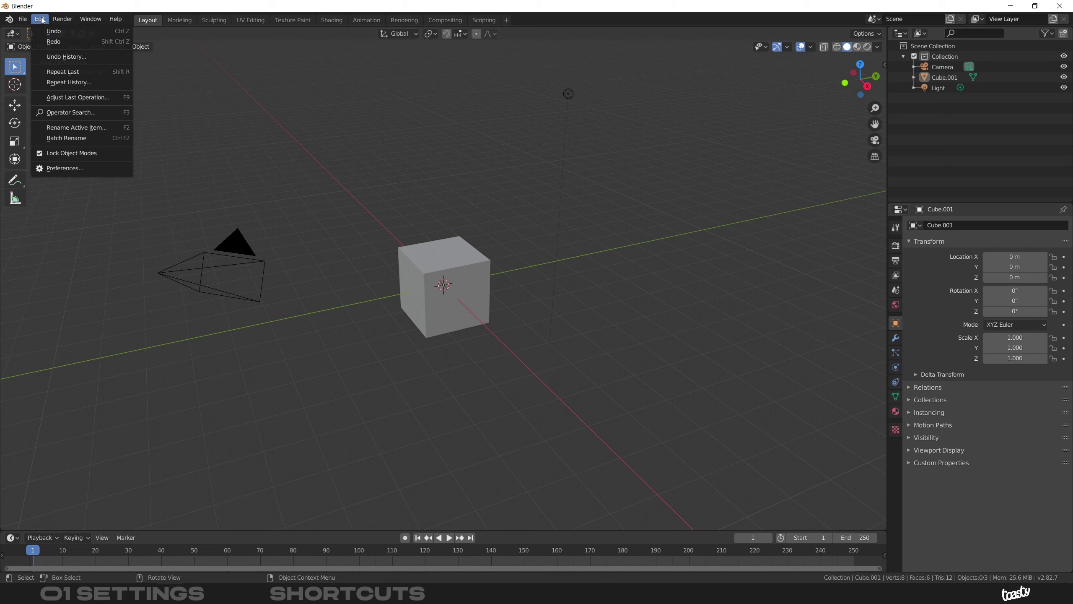
click(57, 168)
drag(109, 44, 345, 94)
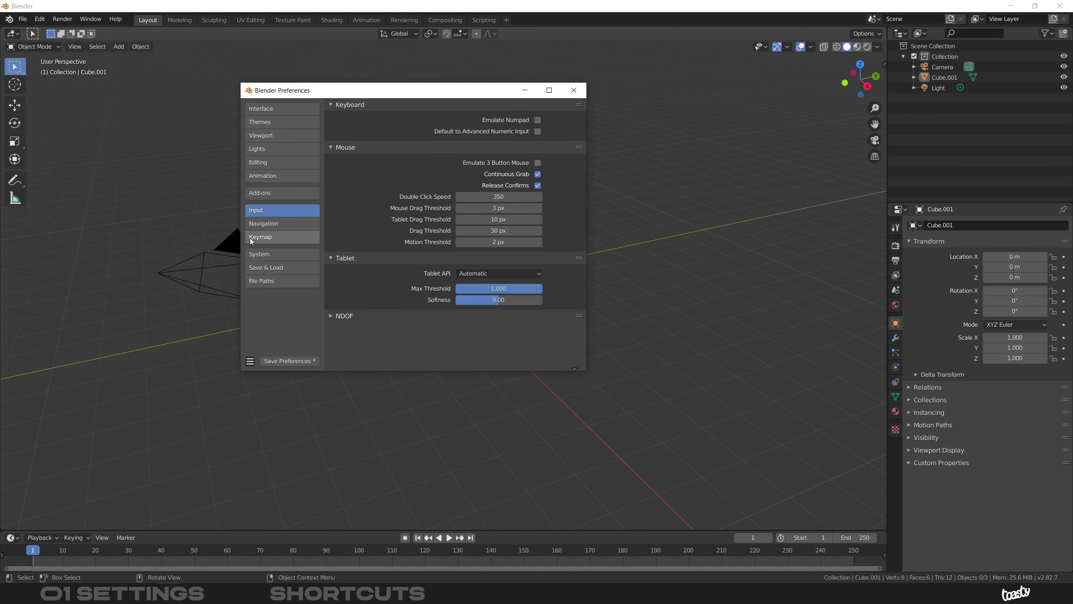
click(287, 239)
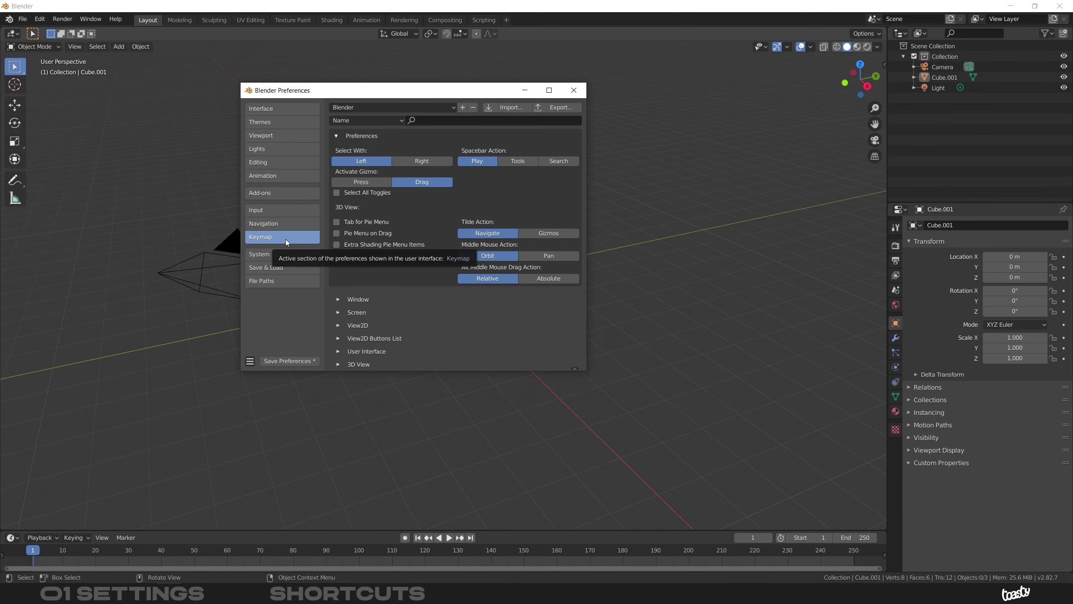
click(421, 161)
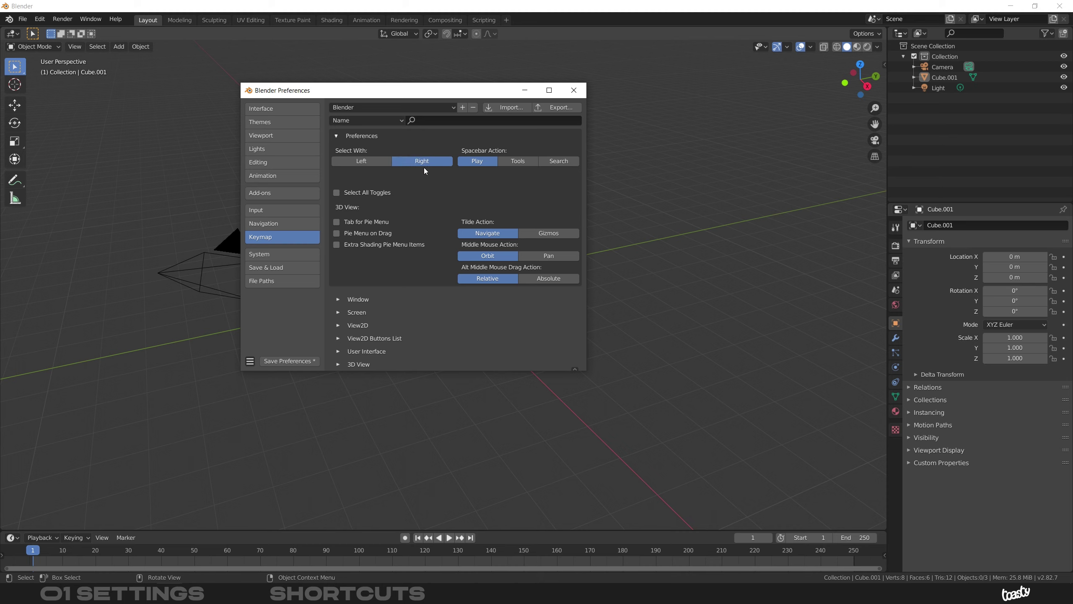
click(362, 161)
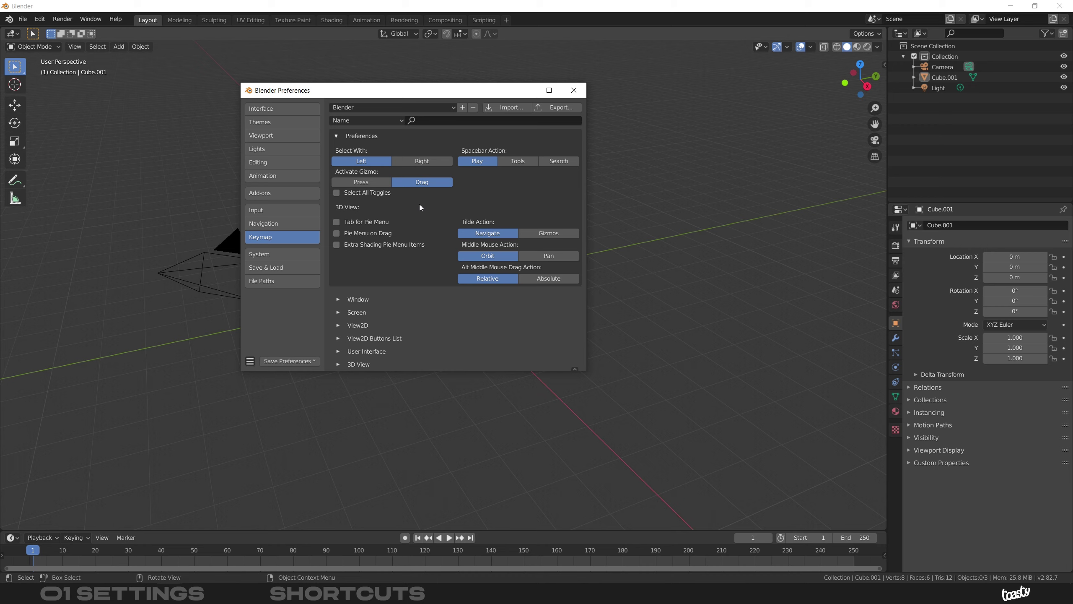
- Browse the keymap categories and examine the shortcuts listed under Screen (Global)
click(339, 300)
scroll(342, 291, down, 4)
click(337, 211)
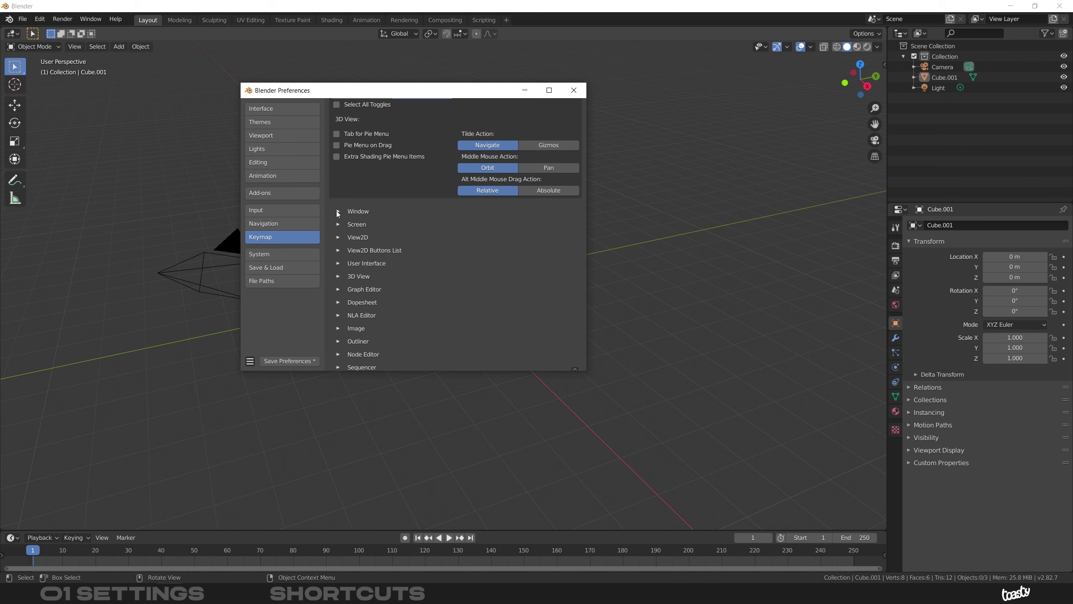
click(338, 224)
click(337, 223)
click(336, 224)
click(348, 236)
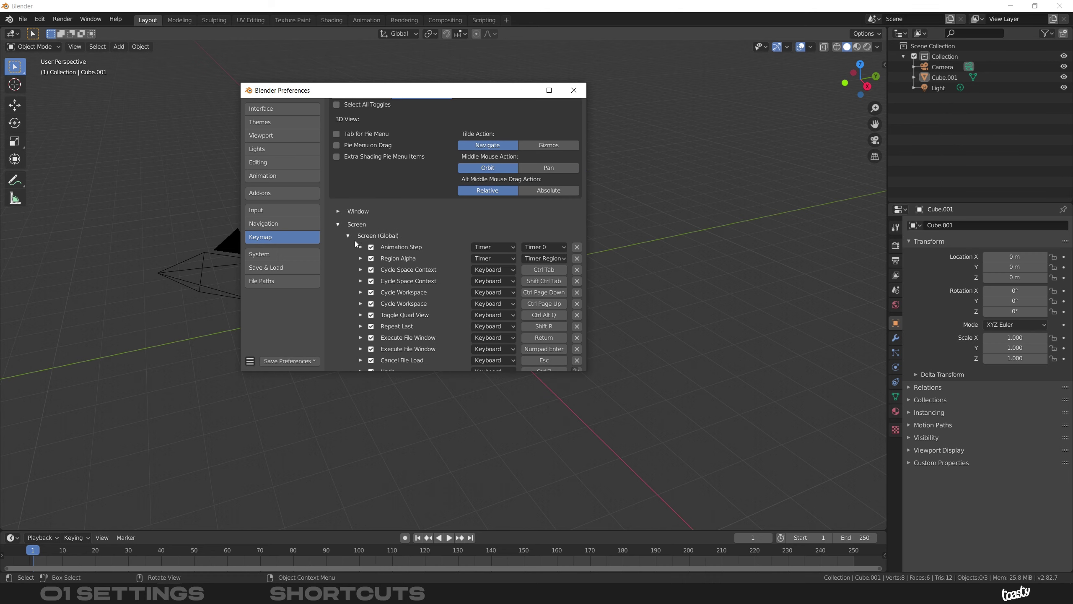
click(347, 236)
click(338, 224)
scroll(369, 317, down, 7)
scroll(429, 255, up, 11)
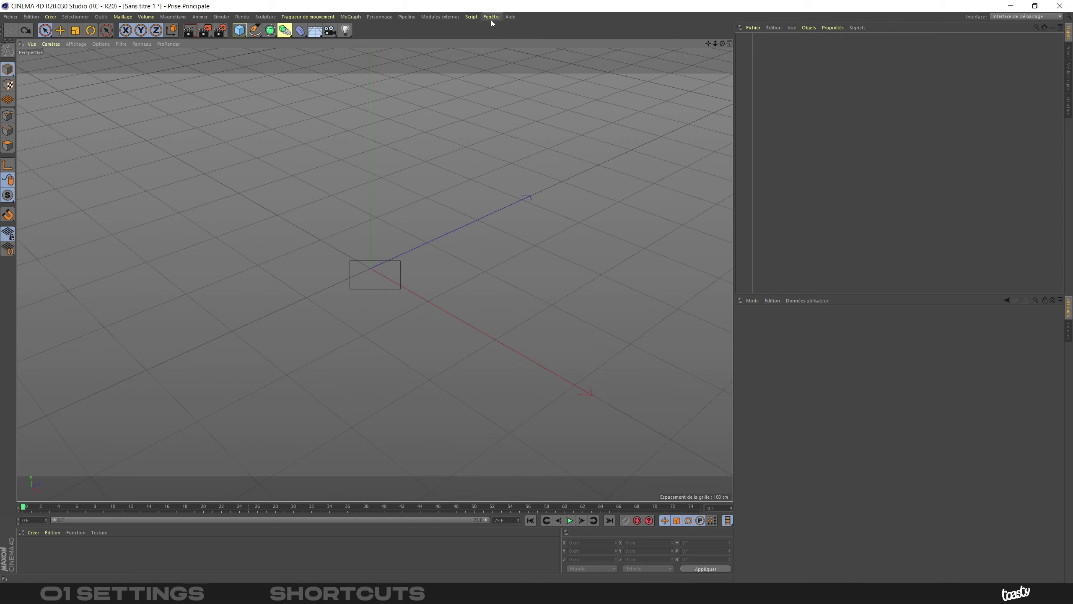
- Switch to Cinema 4D and look through the command list of its Personnaliser les commandes dialog for comparison
click(491, 16)
mouse_move(519, 34)
click(651, 36)
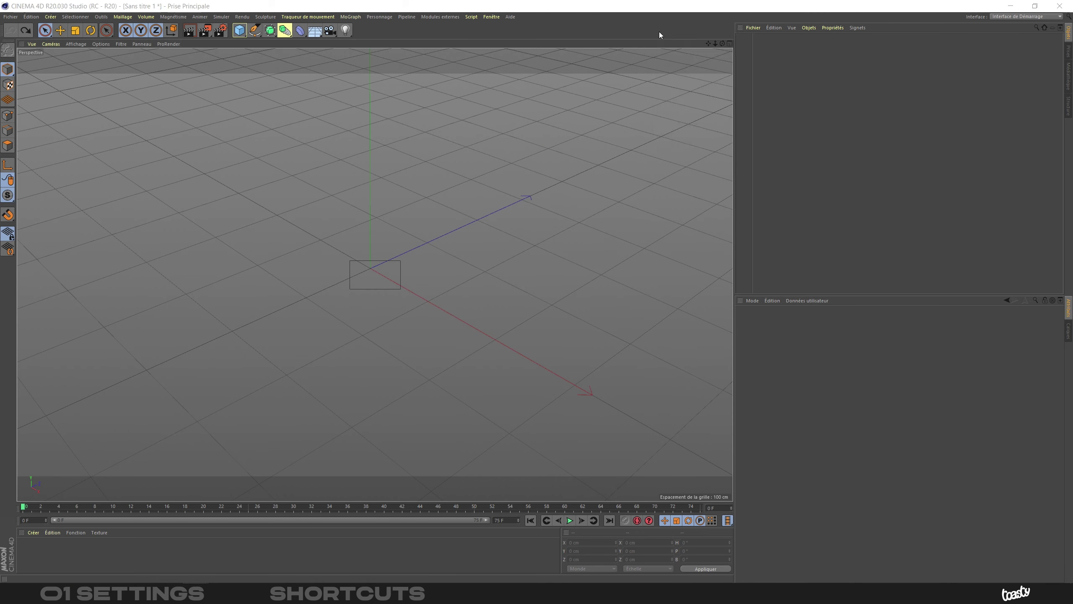
drag(675, 27, 385, 53)
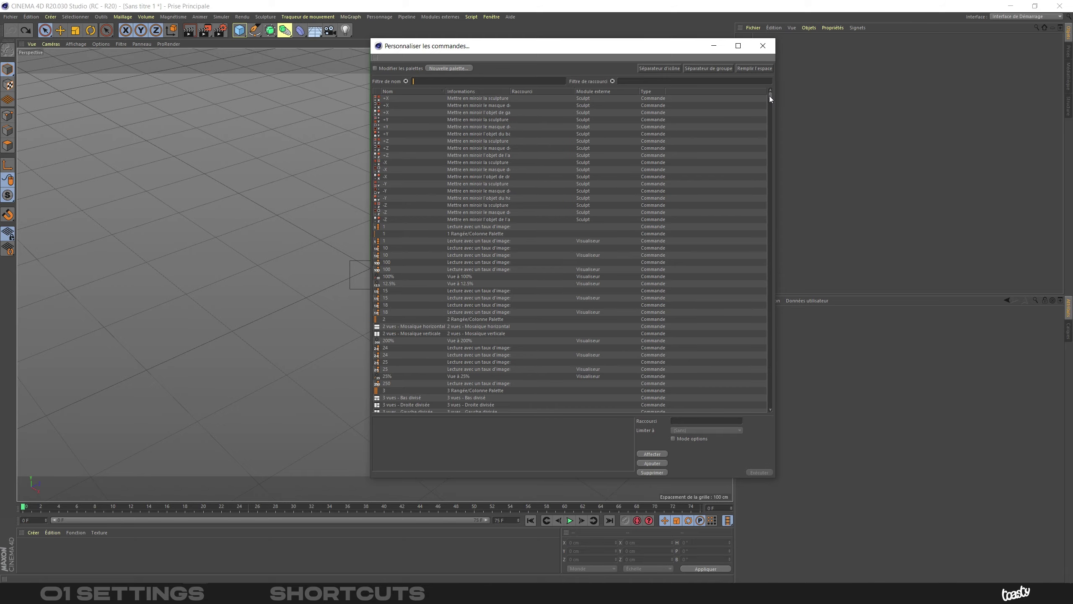
mouse_move(770, 97)
mouse_down()
mouse_move(759, 239)
mouse_move(774, 402)
mouse_move(775, 83)
mouse_up()
click(460, 81)
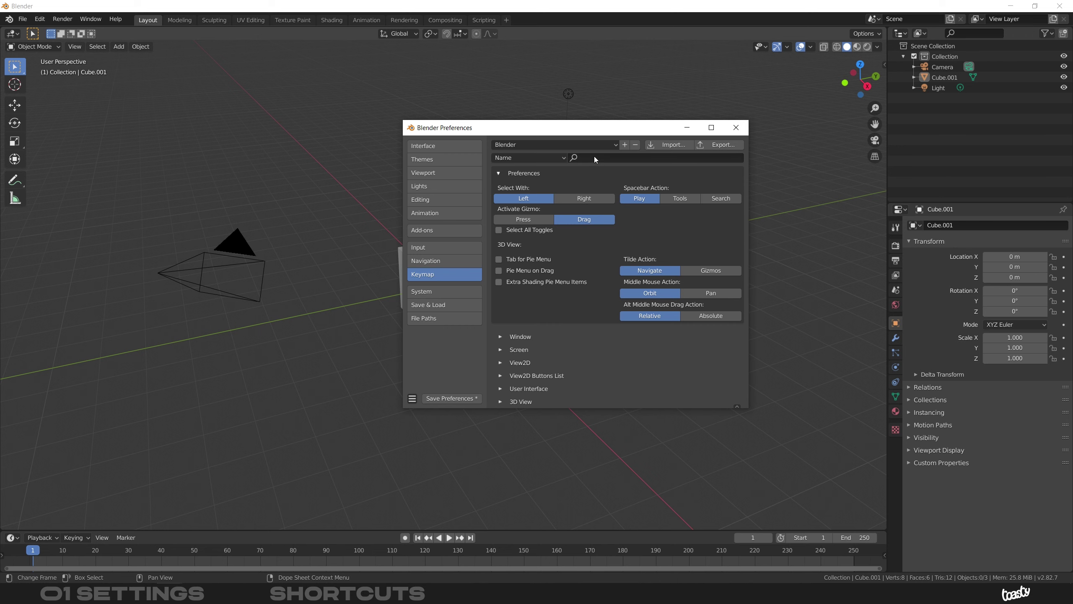
- Return to Blender's Keymap preferences and search the shortcuts by name for "cube"
click(595, 158)
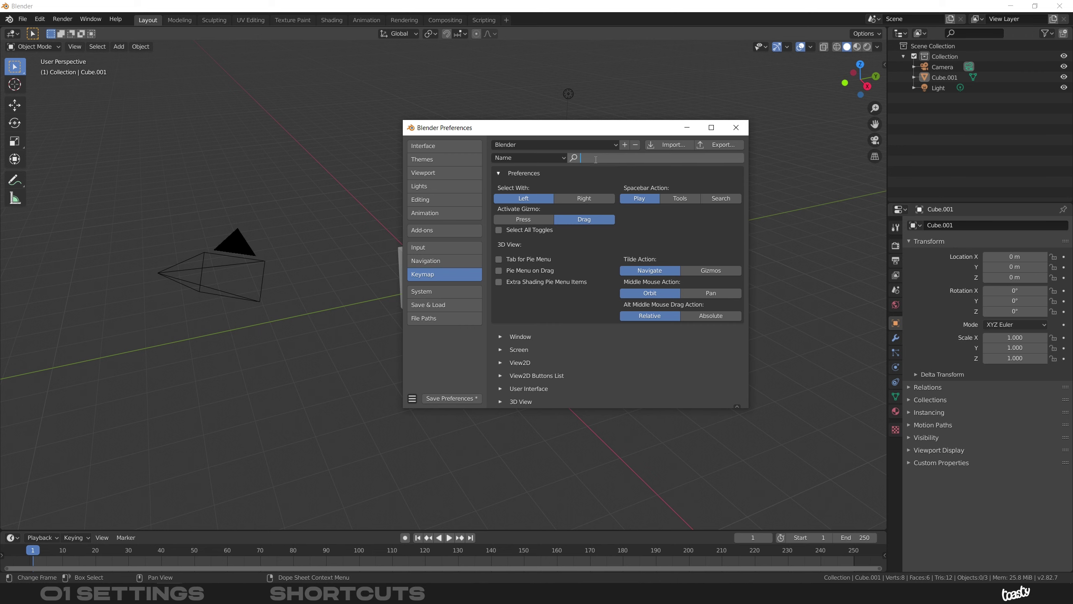
text(cube)
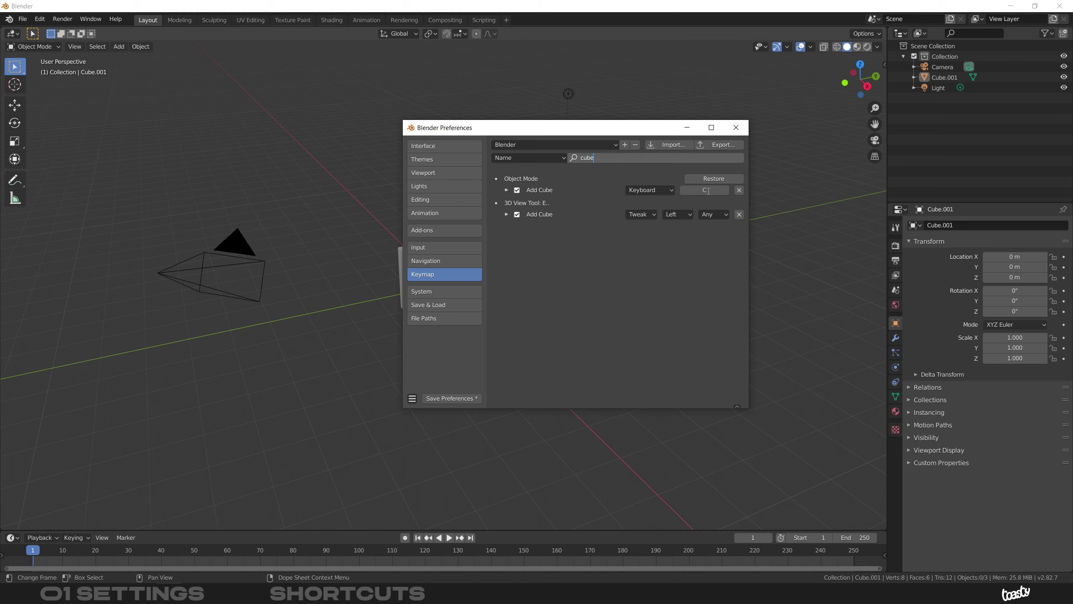
click(662, 190)
click(663, 189)
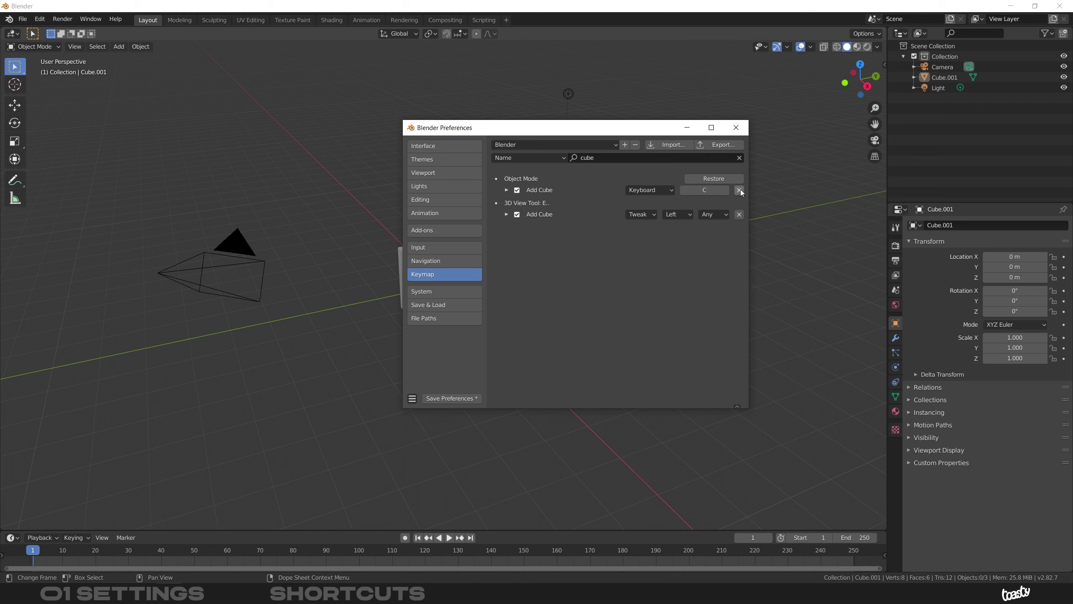
- Inspect the operator identifier of the Object Mode Add Cube entry and remove that entry from the keymap
click(507, 190)
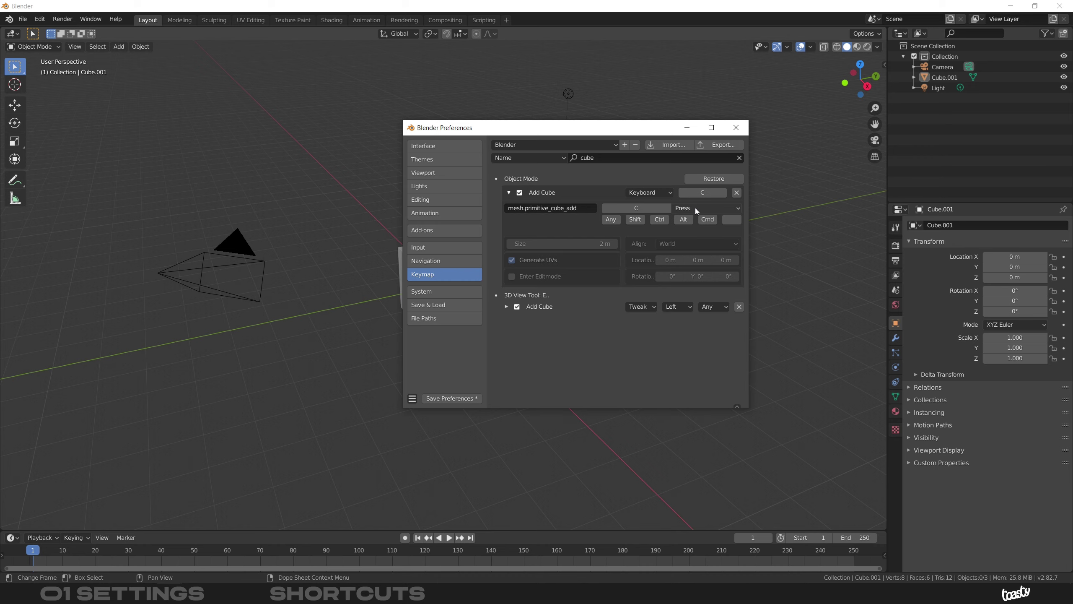
click(589, 208)
click(506, 208)
drag(589, 206, 478, 211)
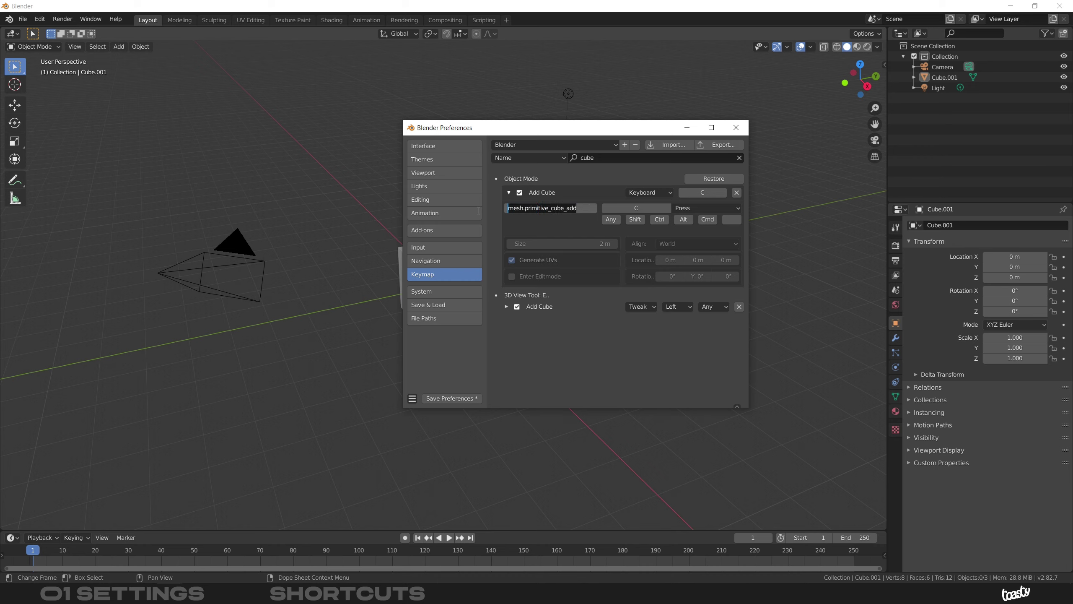
click(515, 208)
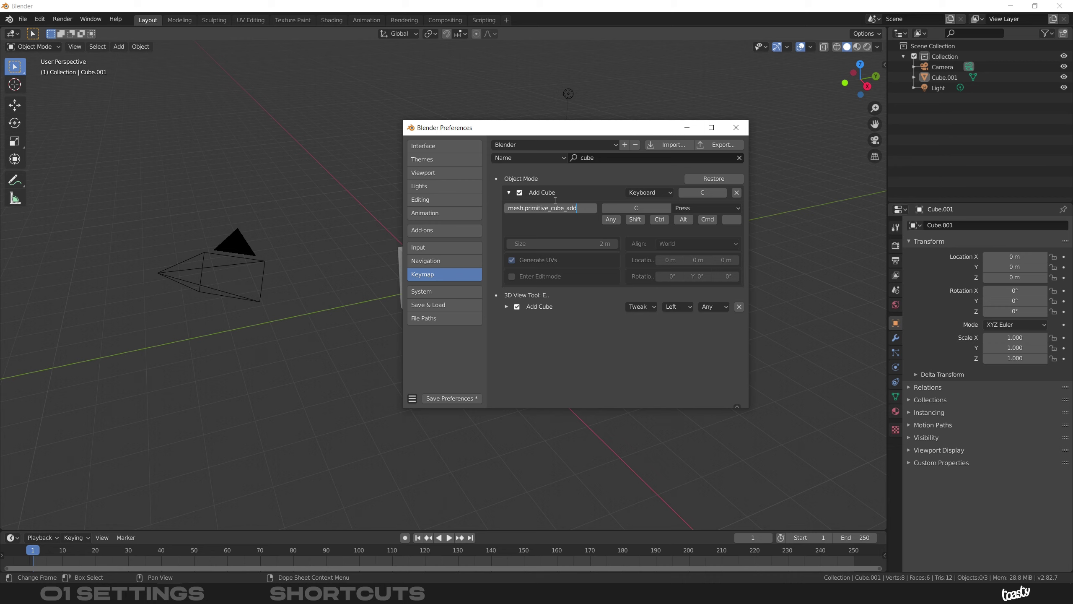
key(Return)
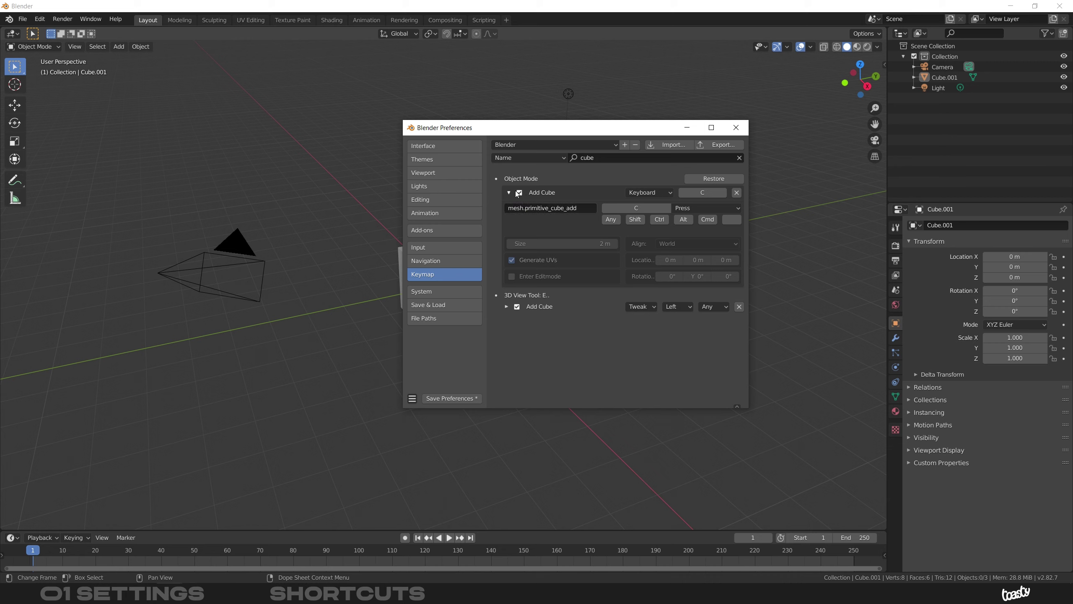
click(509, 192)
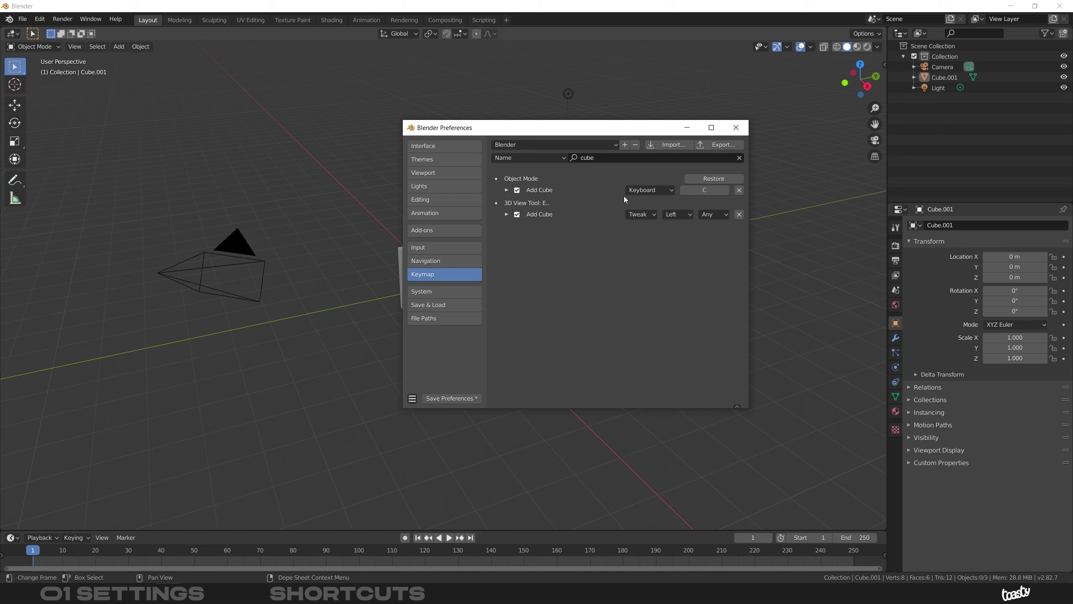
click(740, 191)
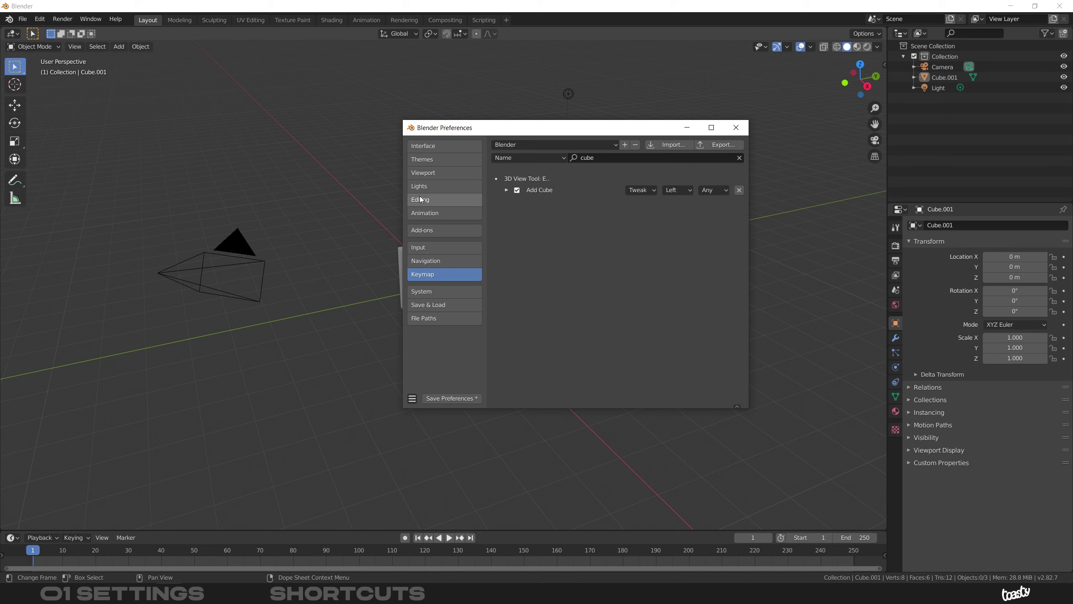
- Assign C as the keyboard shortcut for adding a mesh cube in Object Mode
click(121, 47)
mouse_move(131, 58)
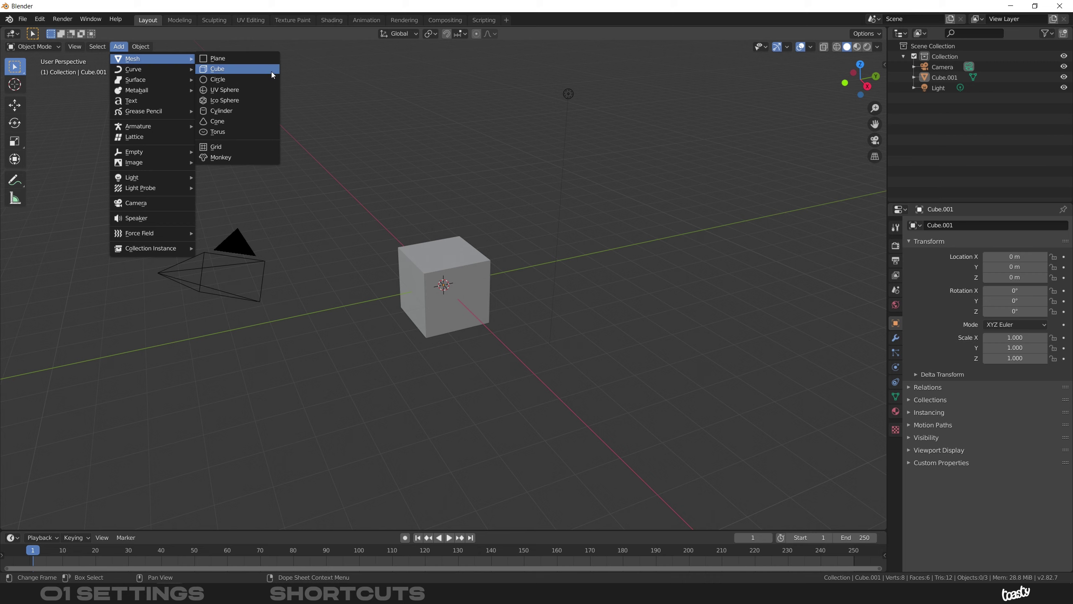
right_click(255, 69)
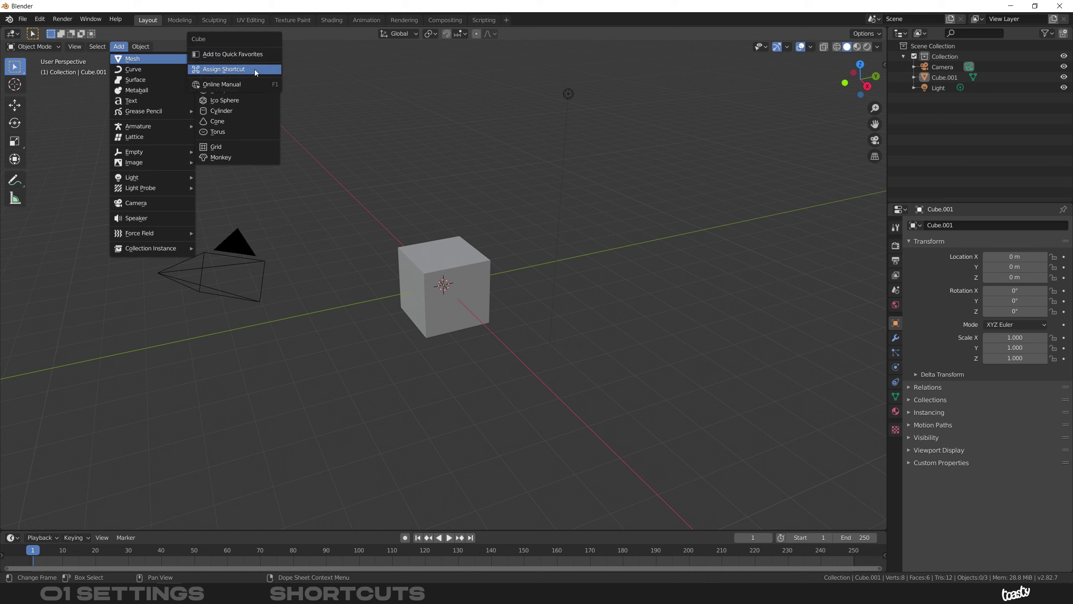
click(255, 69)
key(c)
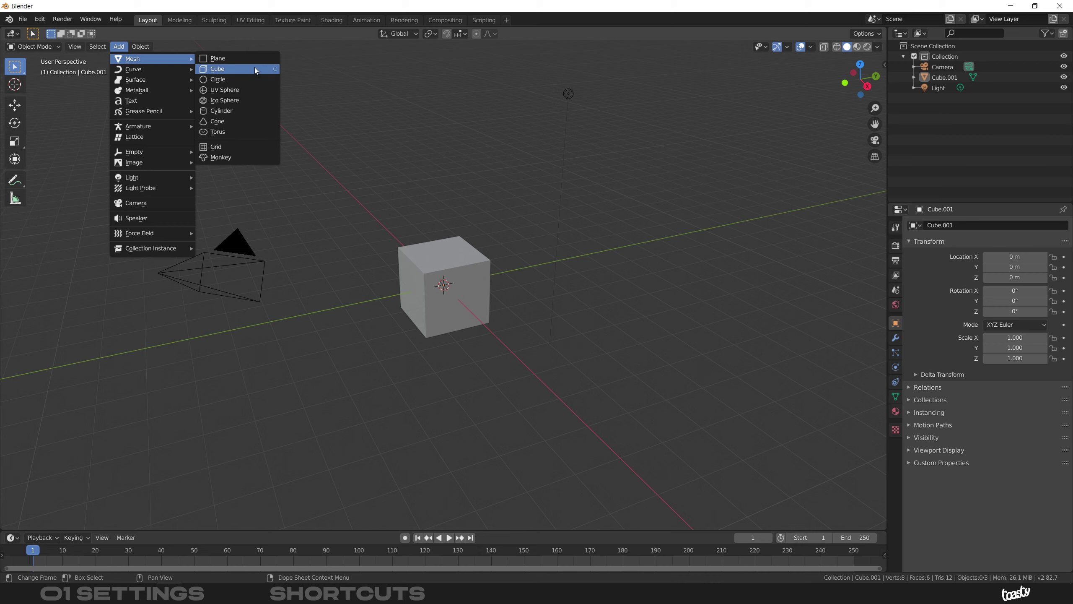
- Delete the existing cube and test the C shortcut by adding a new cube and removing it again
click(450, 286)
key(Delete)
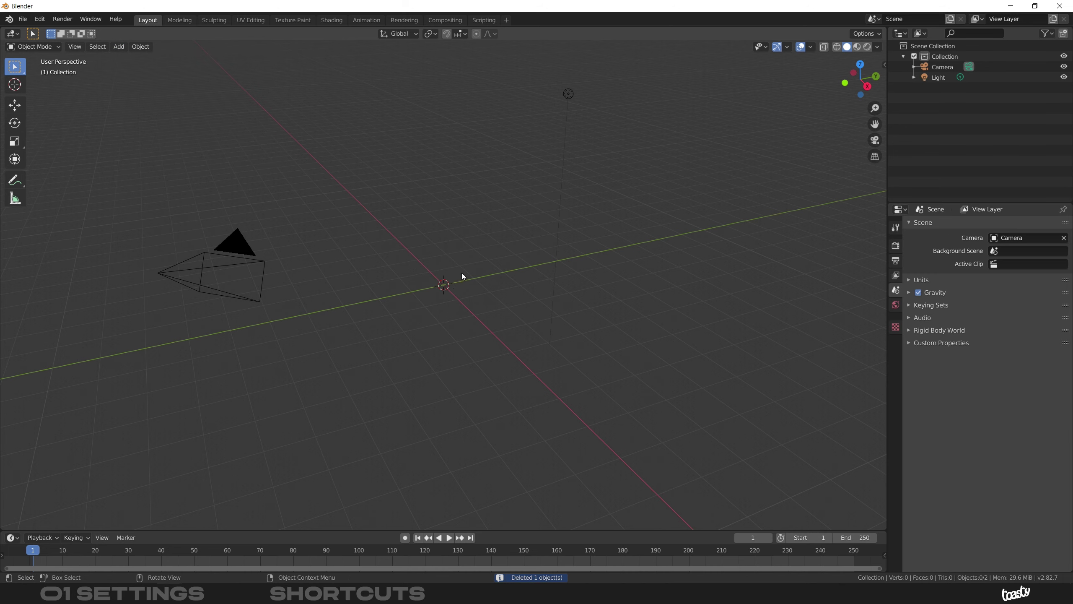
key(c)
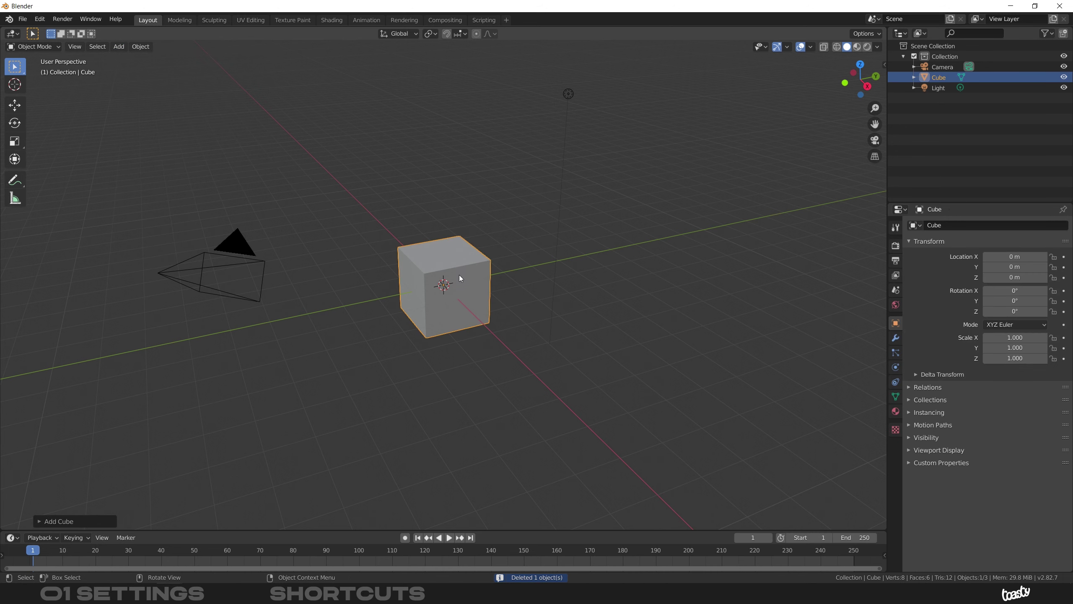
key(Delete)
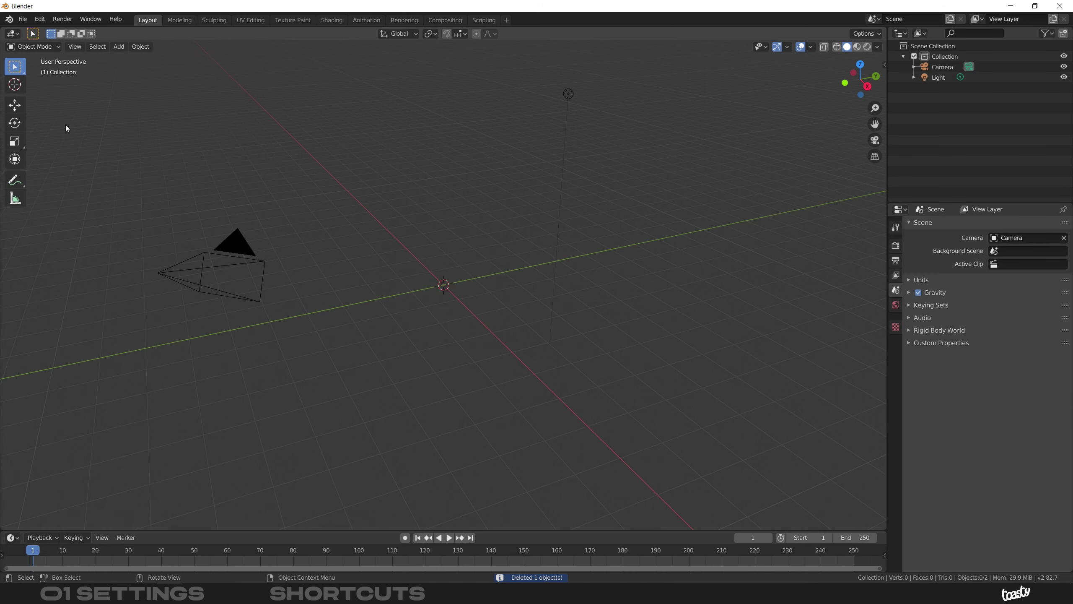
- Reopen the Keymap preferences to check the Add Cube entry under Object Mode, and clear the "cube" search
click(40, 18)
click(58, 168)
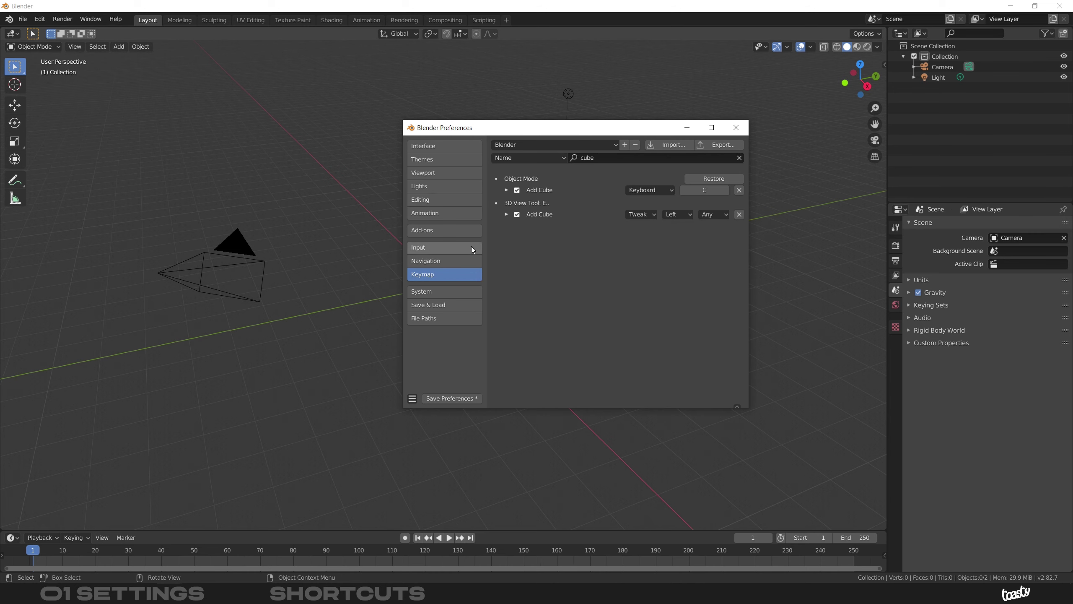
click(739, 158)
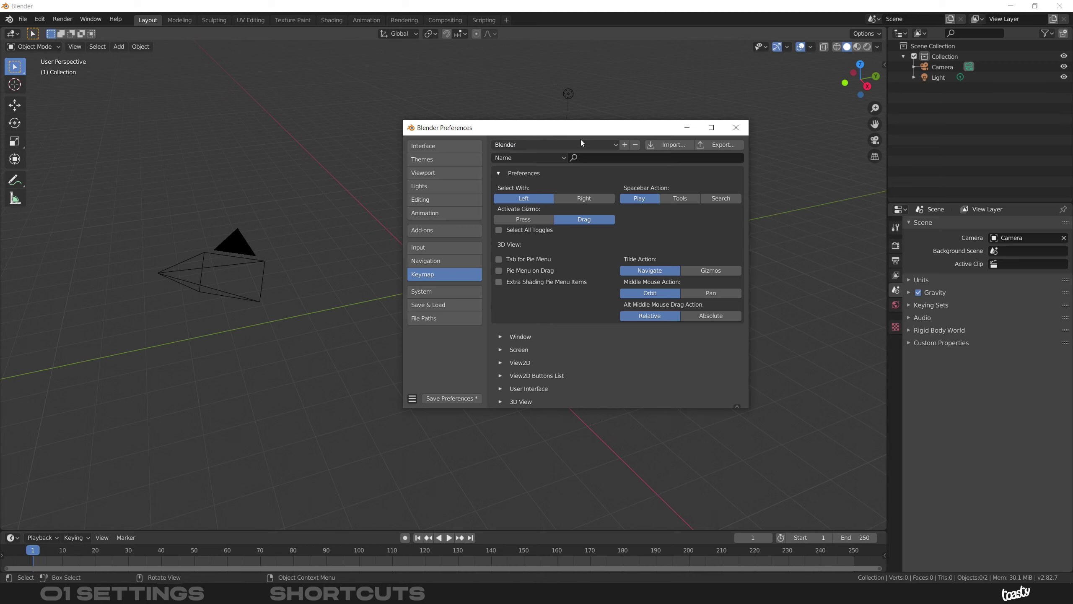
- Examine the available keymap presets, including Industry Compatible, and reposition the Preferences window over the viewport
click(571, 144)
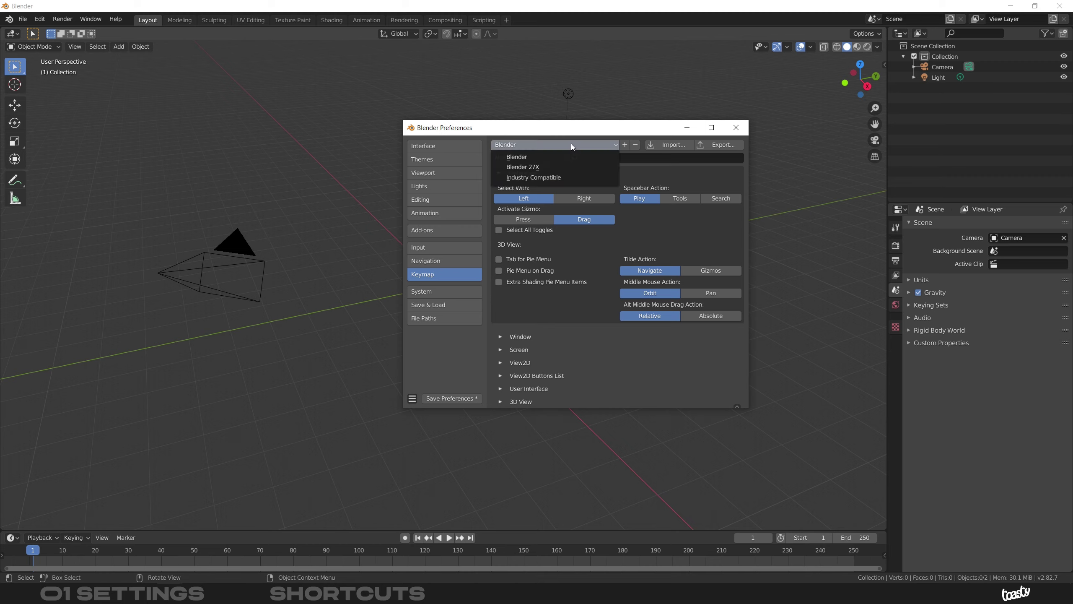
click(570, 178)
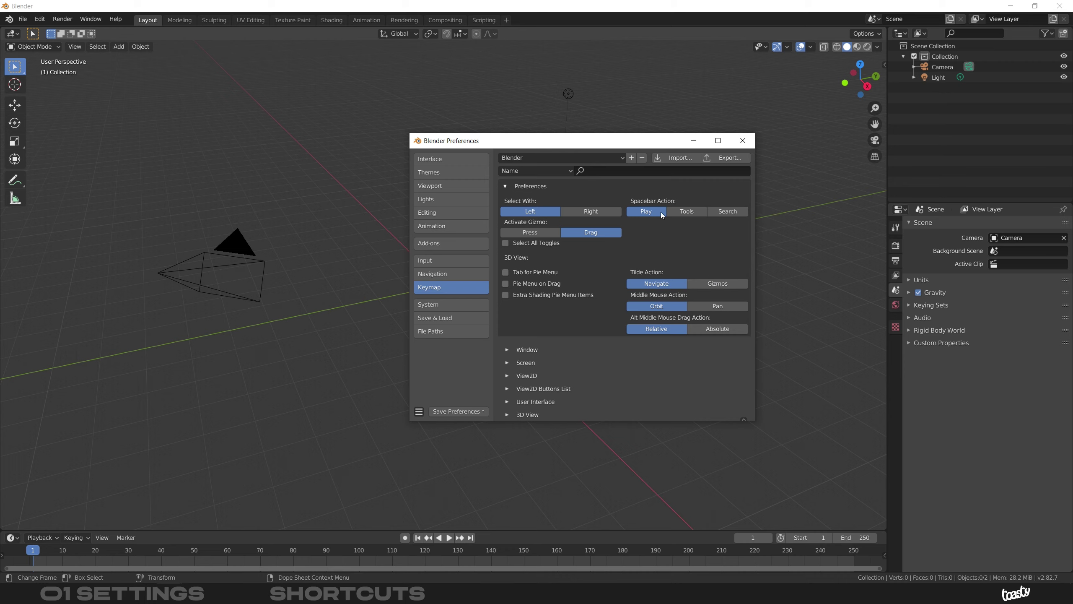
drag(661, 147, 669, 135)
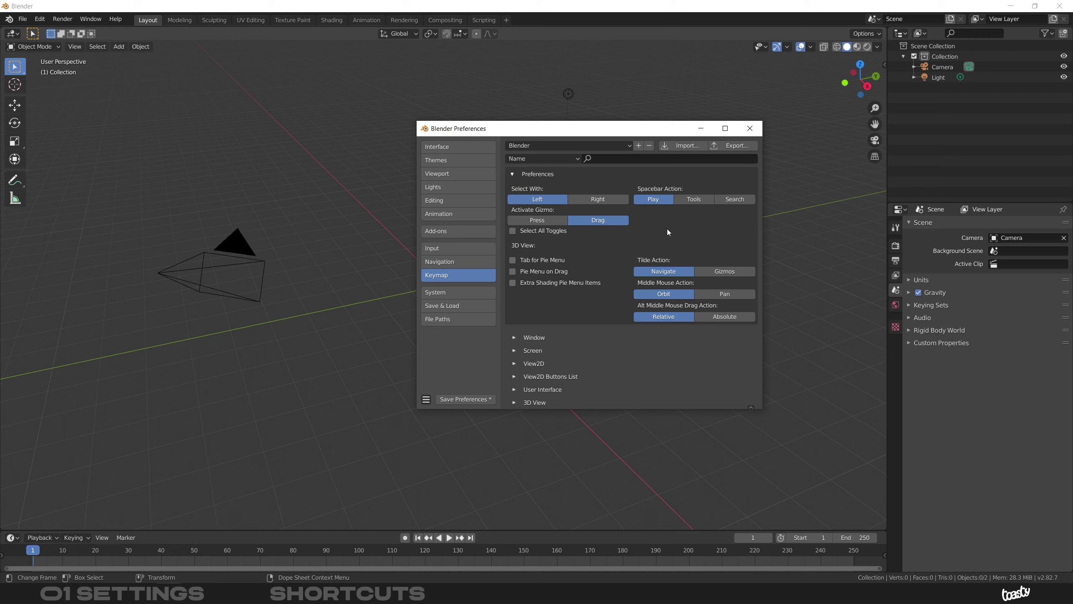